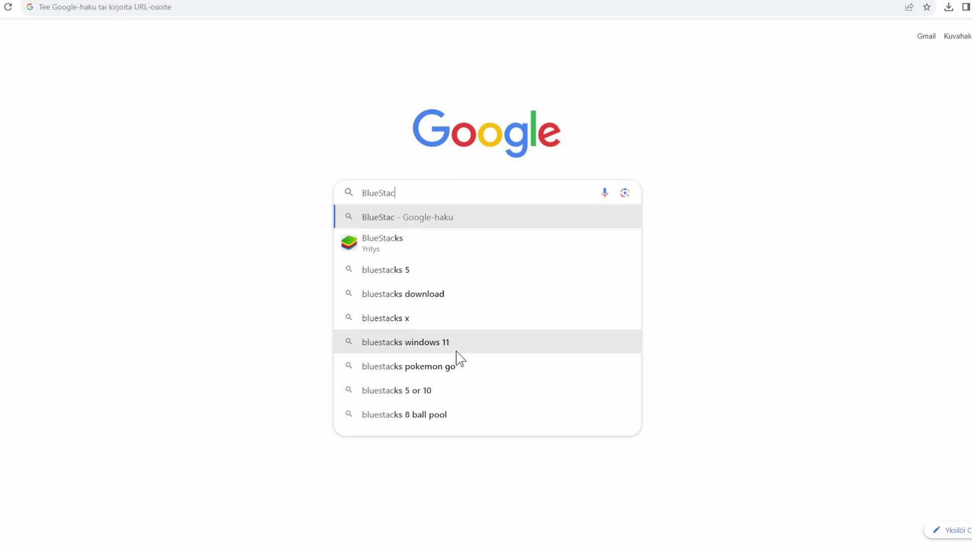
Search Google for BlueStacks 5 and download the installer from the official bluestacks.com page.
{"action": "key", "text": "Return"}
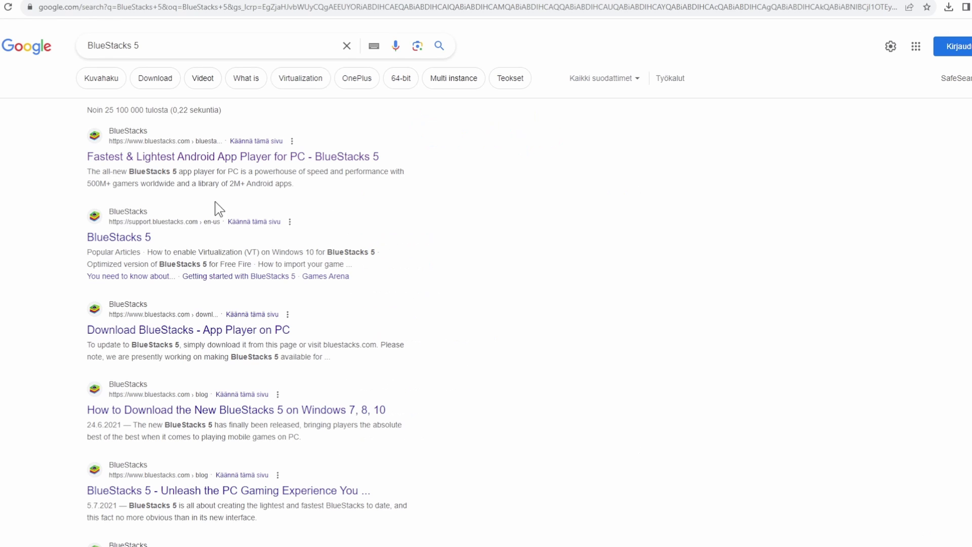
{"action": "left_click", "coordinate": [200, 158]}
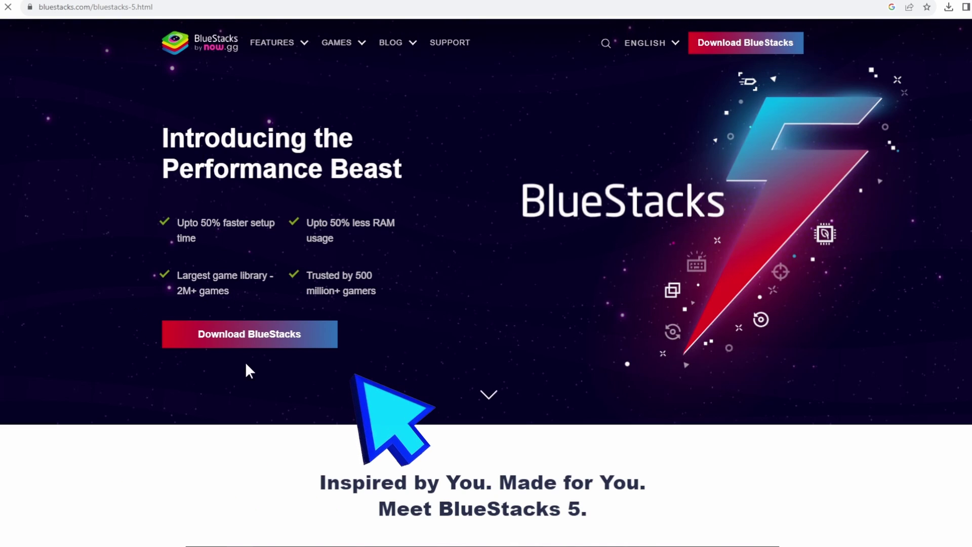
{"action": "left_click", "coordinate": [244, 345]}
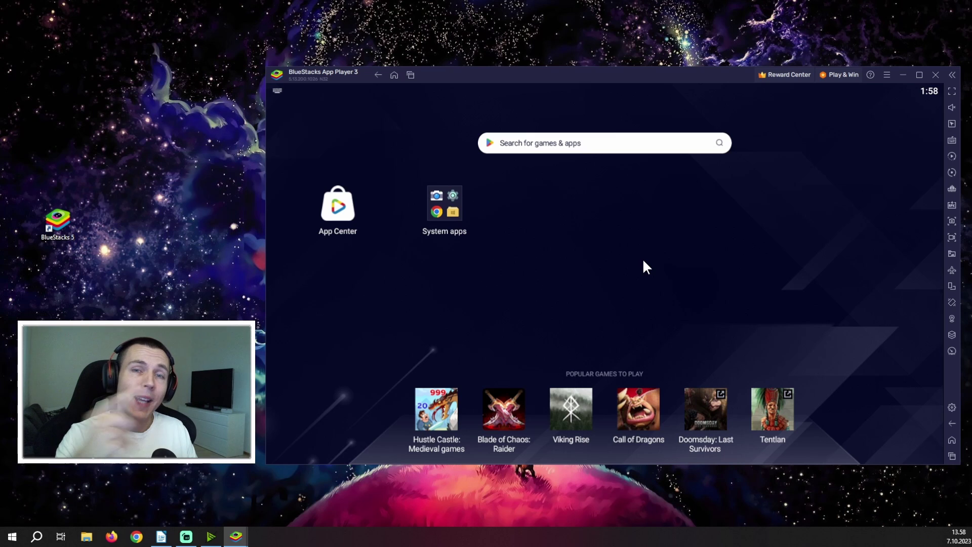
Search BlueStacks for 'grow castle' and open the Grow Castle listing in Google Play.
{"action": "left_click", "coordinate": [586, 146]}
{"action": "type", "text": "grow castle"}
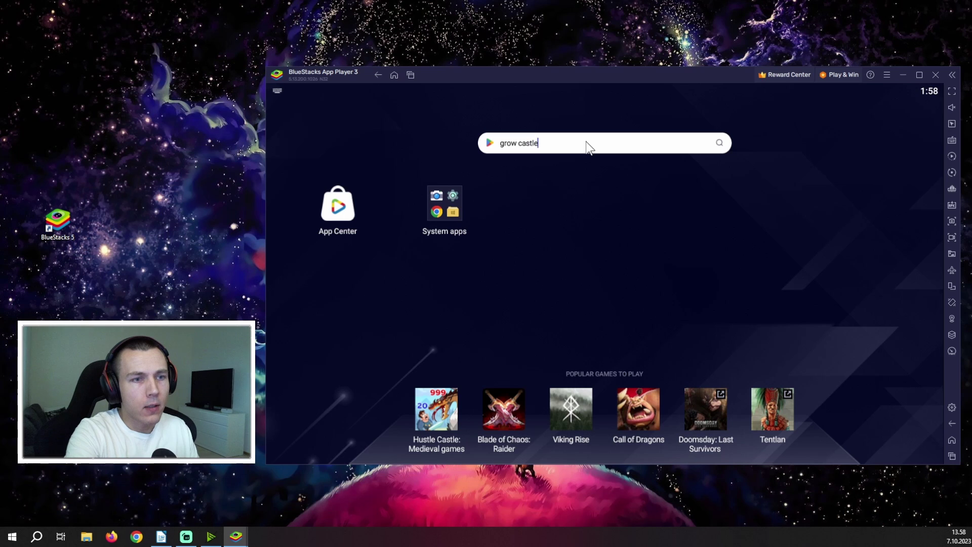
{"action": "key", "text": "Return"}
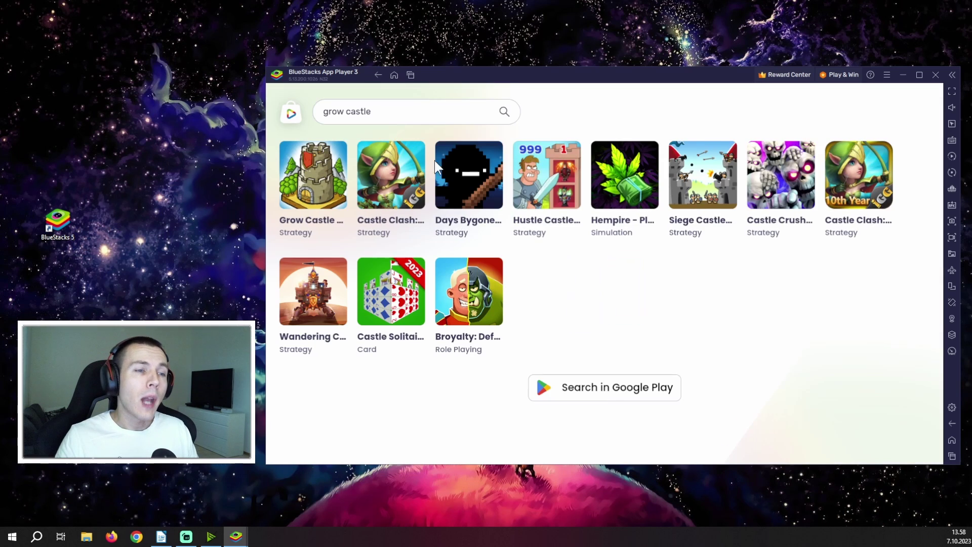
{"action": "left_click", "coordinate": [322, 175]}
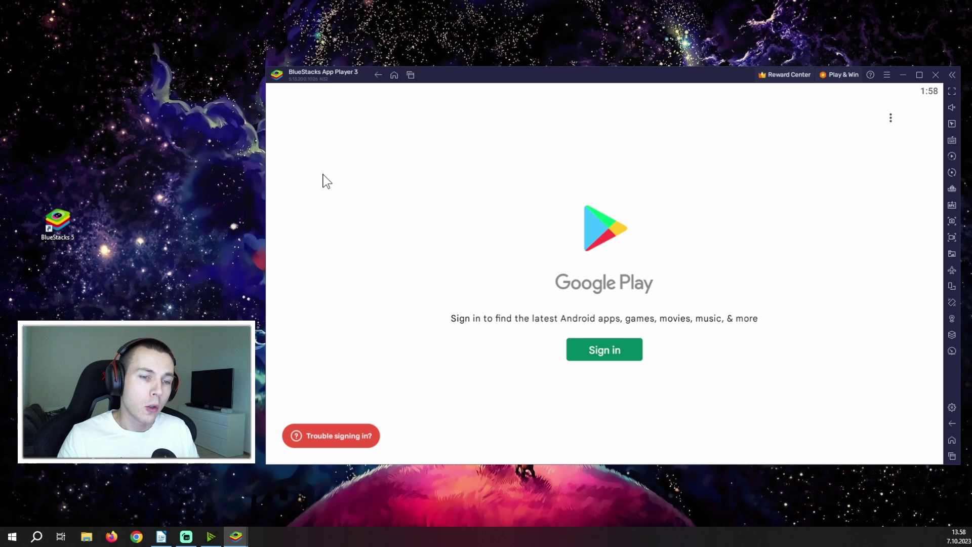
Sign in to Google Play with the Google account's e-mail address and continue.
{"action": "left_click", "coordinate": [612, 356]}
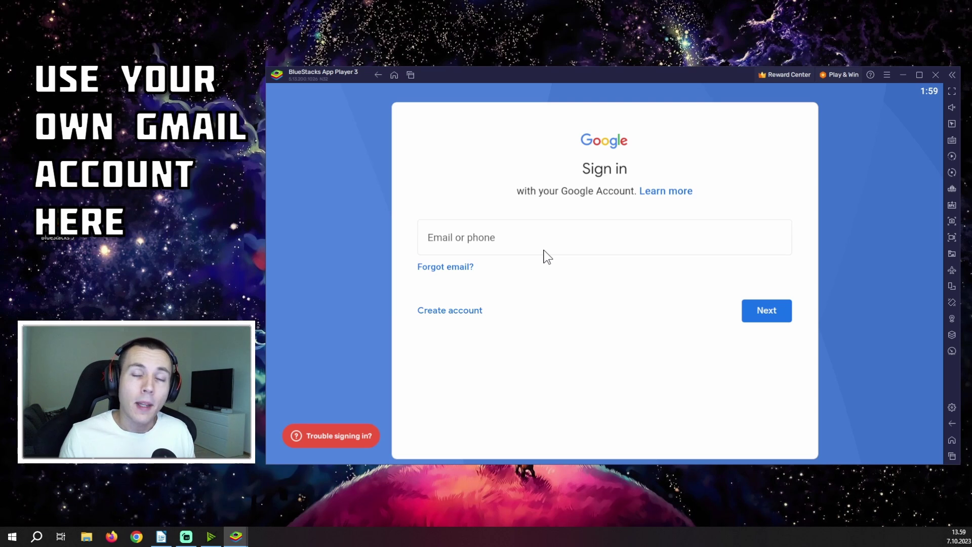
{"action": "left_click", "coordinate": [544, 250]}
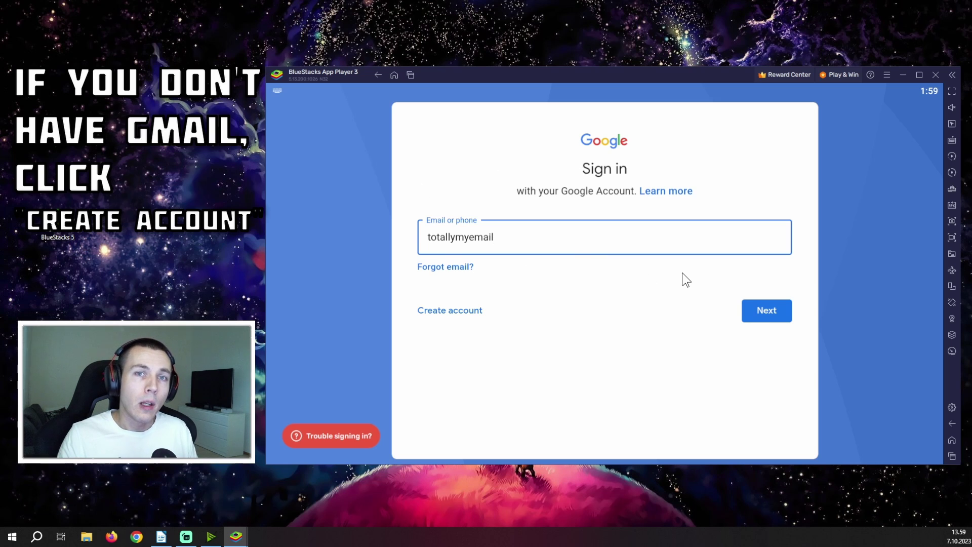
{"action": "left_click", "coordinate": [776, 311]}
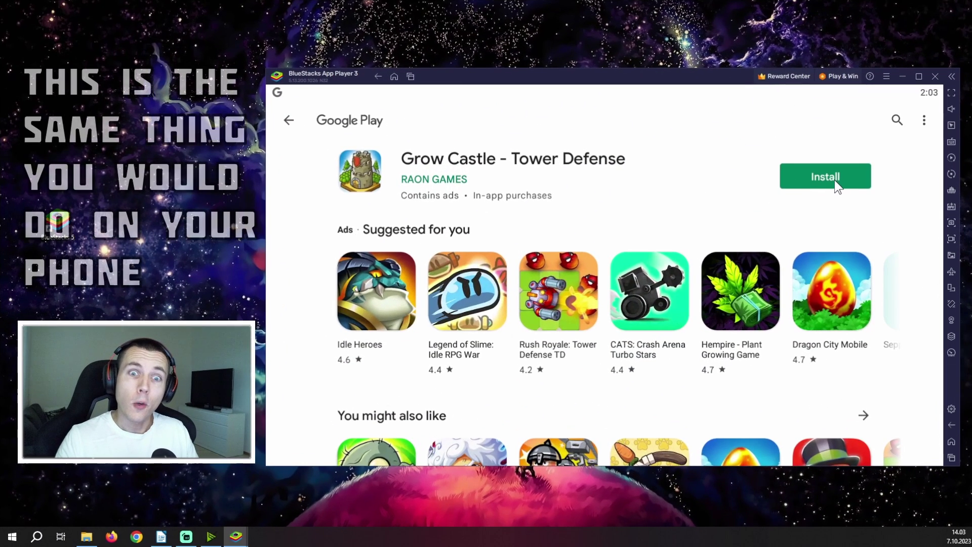
Install Grow Castle – Tower Defense from Google Play and launch it.
{"action": "left_click", "coordinate": [836, 182]}
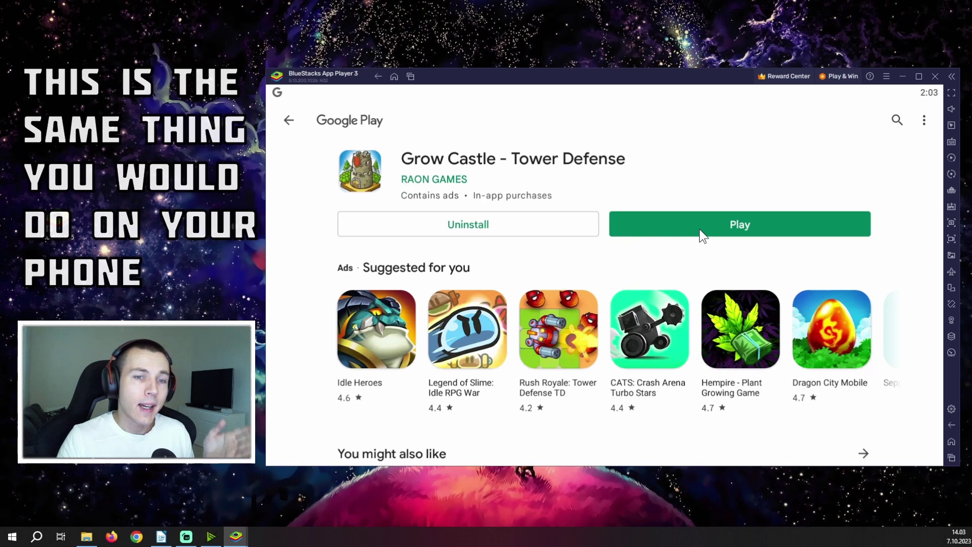
{"action": "left_click", "coordinate": [702, 229]}
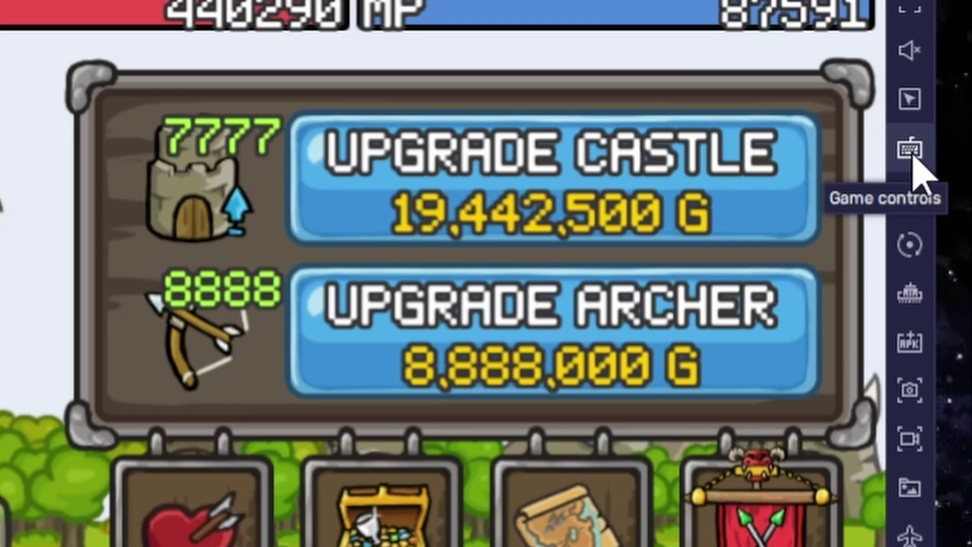
Open the Controls editor from the Game controls sidebar icon.
{"action": "left_click", "coordinate": [915, 158]}
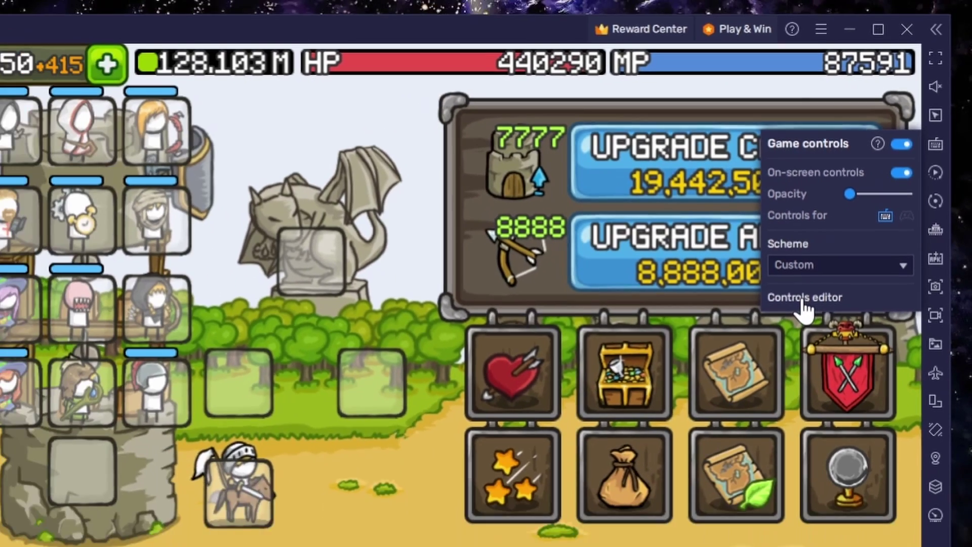
{"action": "left_click", "coordinate": [712, 400]}
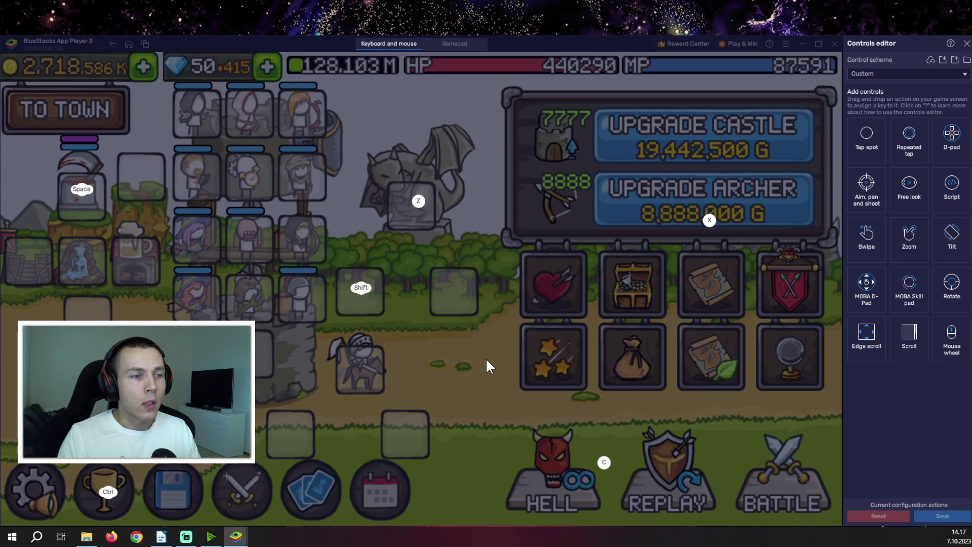
Add a T-key tap spot on the empty slot, move it, delete it, then save the controls.
{"action": "left_click", "coordinate": [452, 290]}
{"action": "key", "text": "i"}
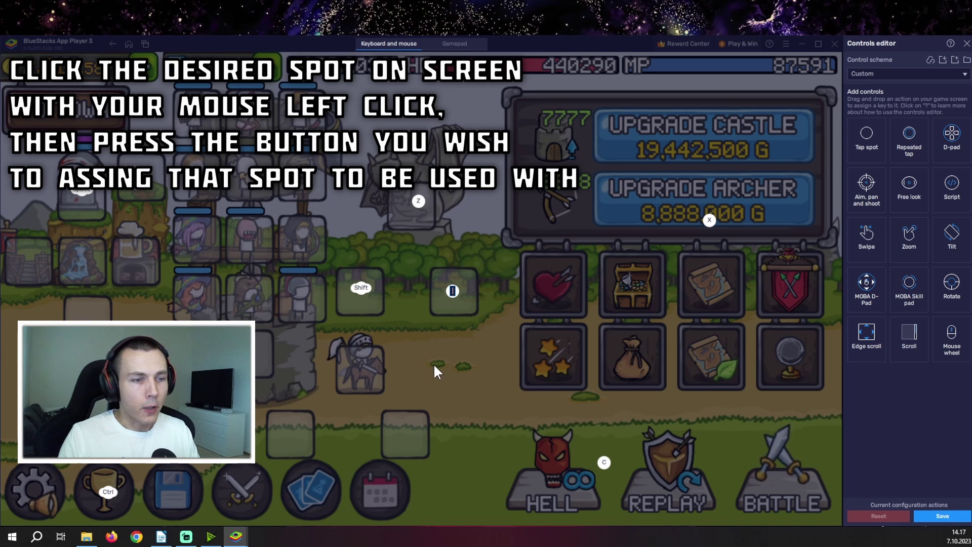
{"action": "key", "text": "t"}
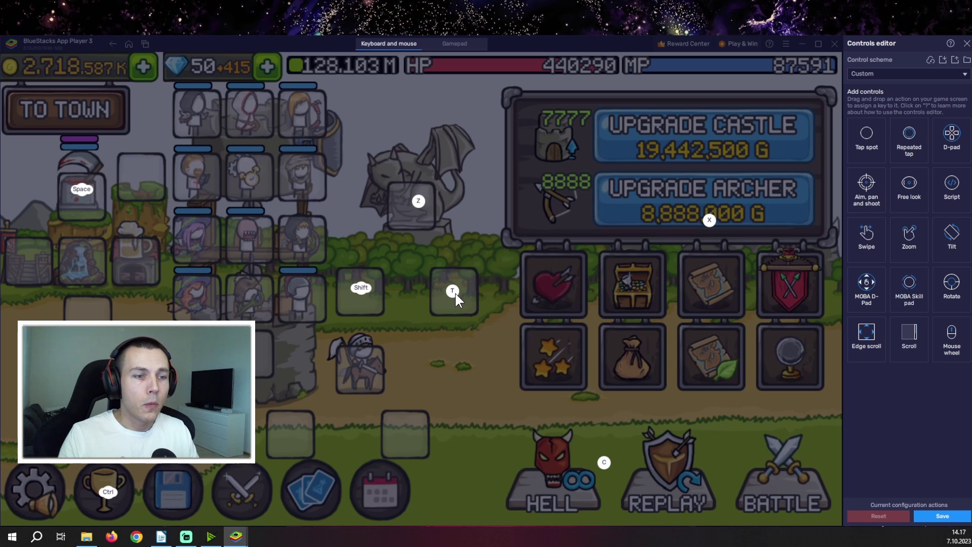
{"action": "mouse_move", "coordinate": [455, 292]}
{"action": "left_mouse_down"}
{"action": "mouse_move", "coordinate": [452, 308]}
{"action": "mouse_move", "coordinate": [473, 279]}
{"action": "mouse_move", "coordinate": [438, 292]}
{"action": "mouse_move", "coordinate": [480, 288]}
{"action": "mouse_move", "coordinate": [261, 274]}
{"action": "mouse_move", "coordinate": [130, 213]}
{"action": "mouse_move", "coordinate": [223, 162]}
{"action": "mouse_move", "coordinate": [400, 270]}
{"action": "mouse_move", "coordinate": [477, 291]}
{"action": "mouse_move", "coordinate": [445, 304]}
{"action": "mouse_move", "coordinate": [369, 377]}
{"action": "mouse_move", "coordinate": [296, 238]}
{"action": "mouse_move", "coordinate": [304, 177]}
{"action": "left_mouse_up"}
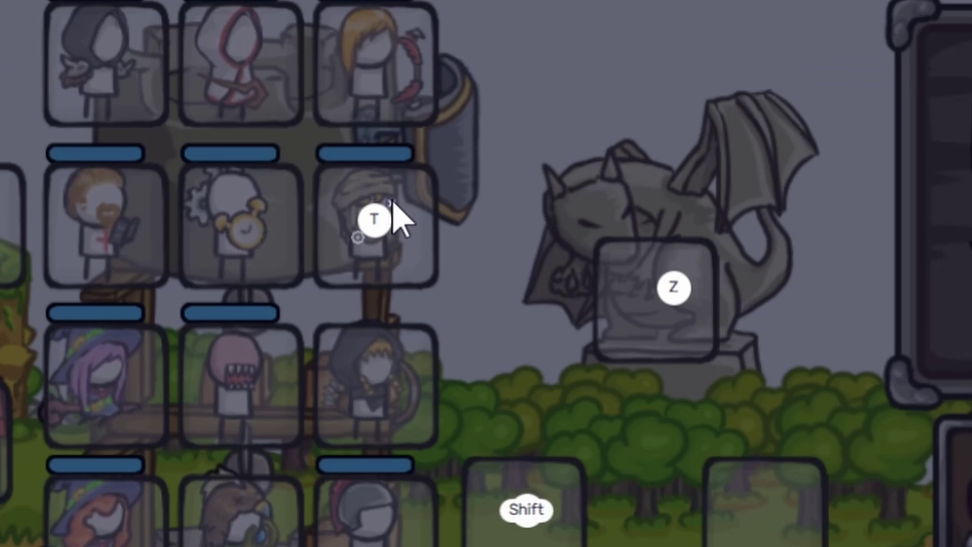
{"action": "right_click", "coordinate": [394, 204]}
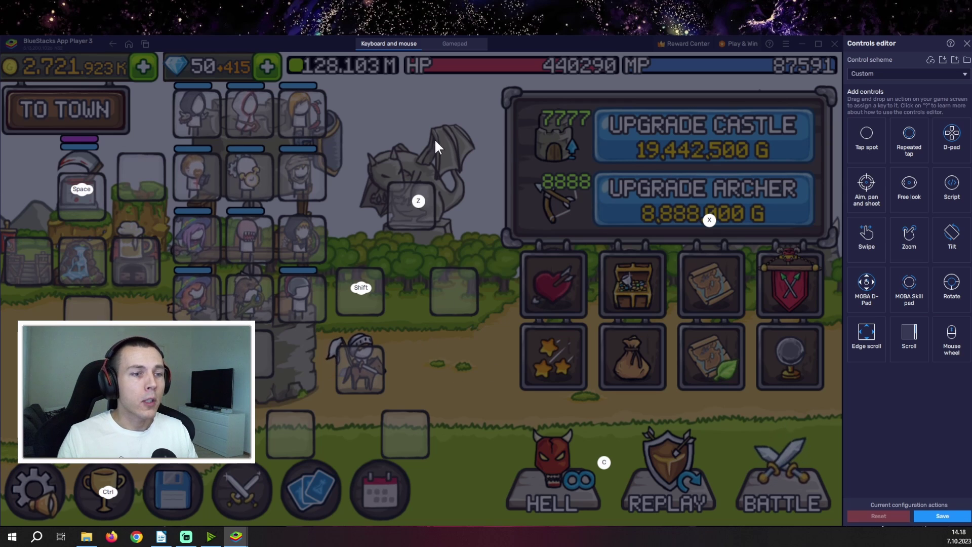
{"action": "left_click", "coordinate": [940, 514]}
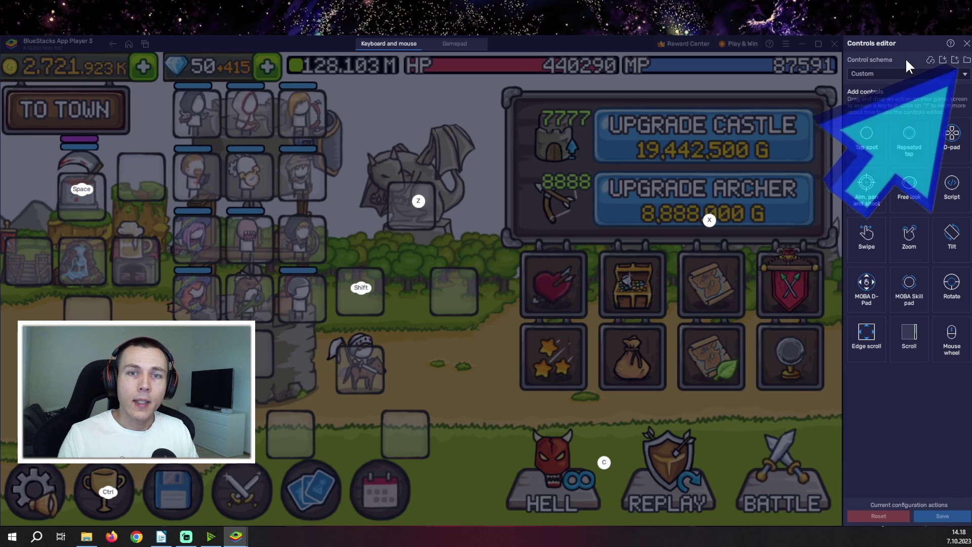
Close the Controls editor and raise Game controls opacity so key labels show over the game.
{"action": "left_click", "coordinate": [966, 44]}
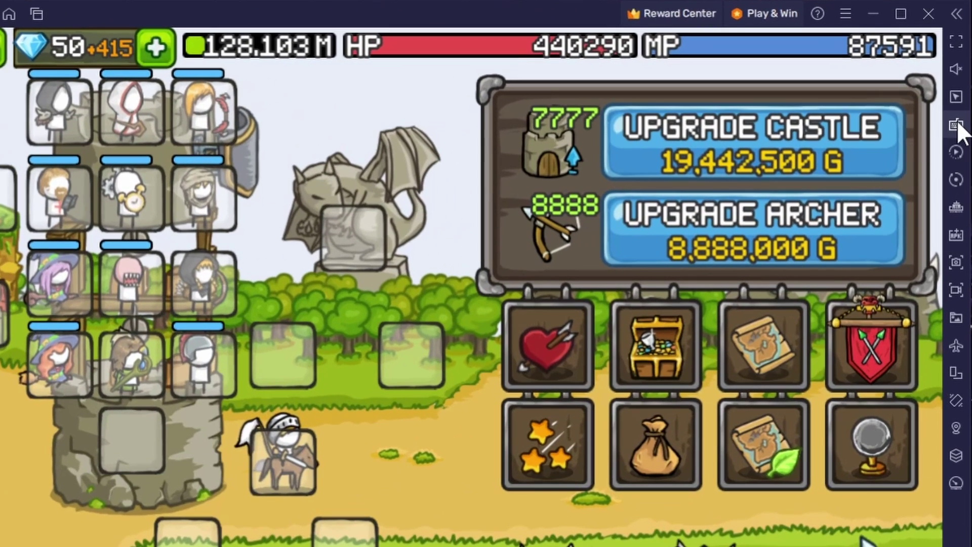
{"action": "left_click", "coordinate": [955, 136]}
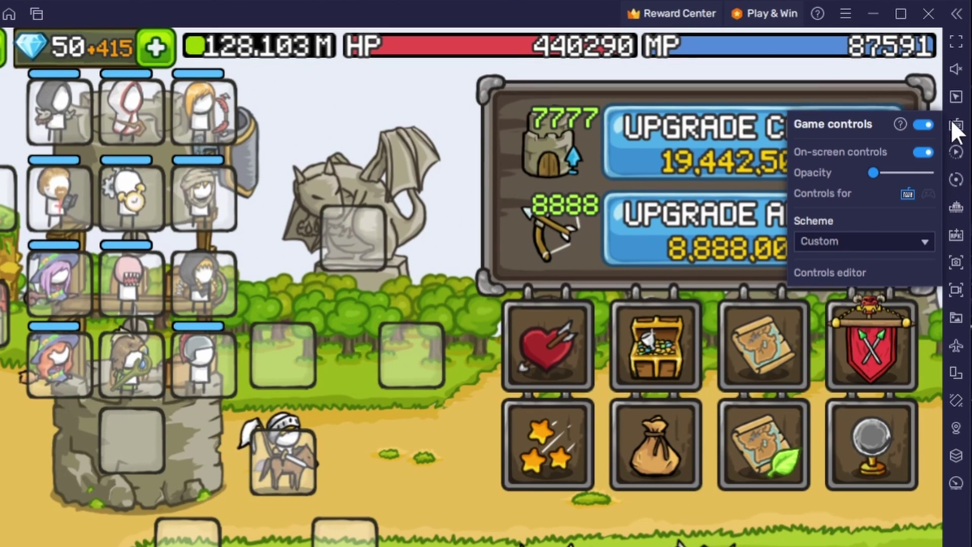
{"action": "left_click_drag", "start_coordinate": [875, 168], "coordinate": [954, 171]}
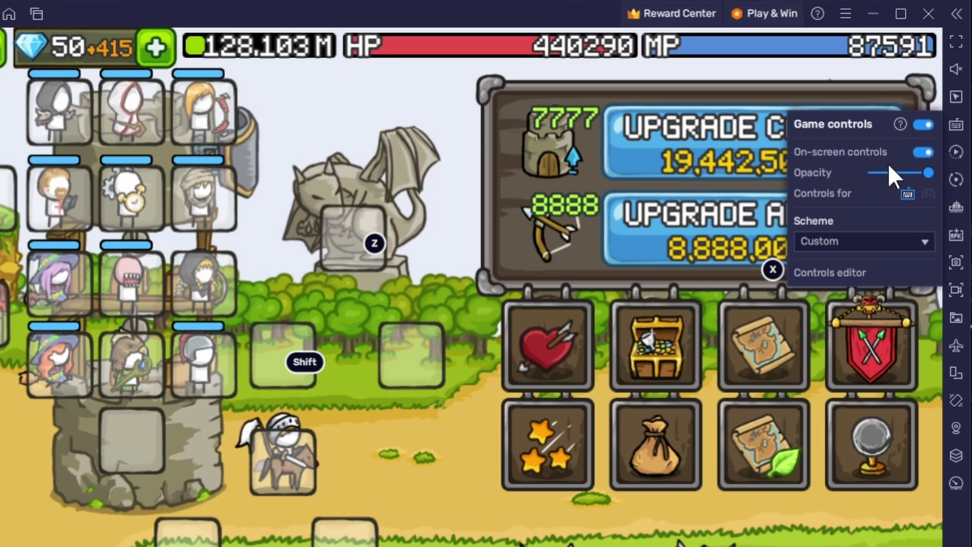
{"action": "left_click", "coordinate": [958, 129]}
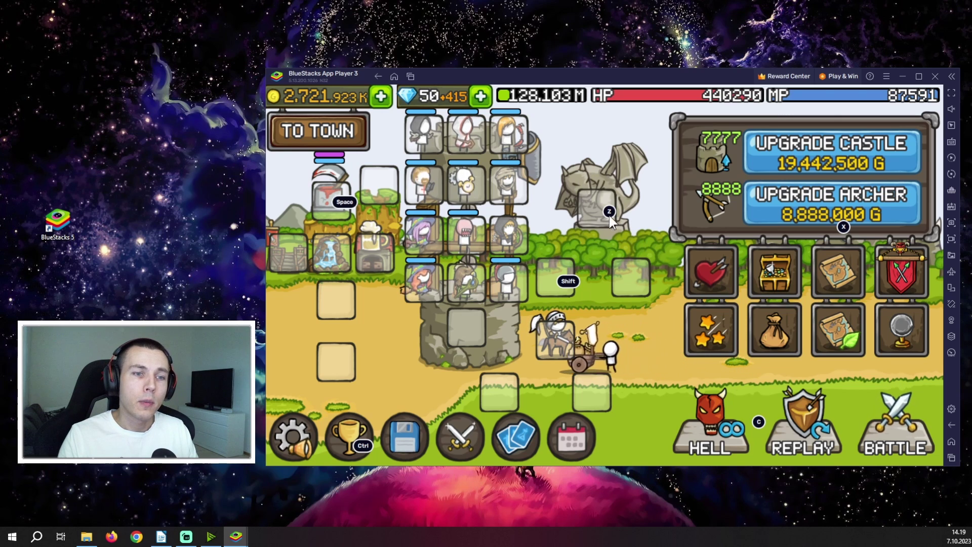
Choose the Bone Dragon dungeon and start the battle with the C key.
{"action": "left_click", "coordinate": [620, 223]}
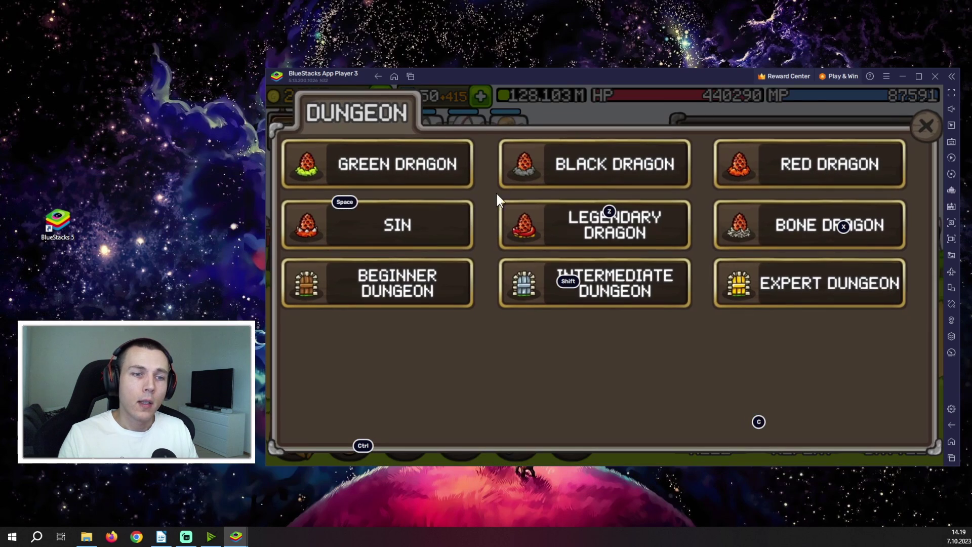
{"action": "left_click", "coordinate": [834, 234]}
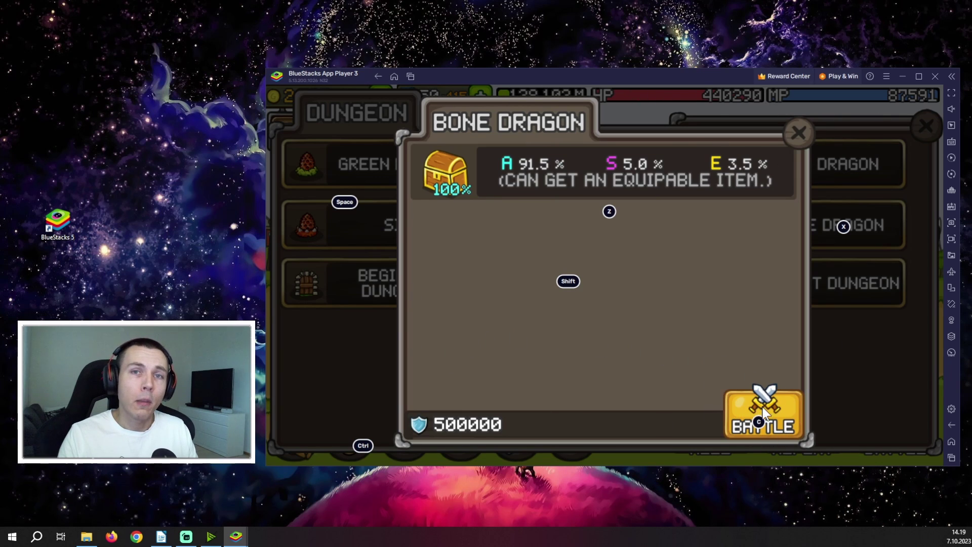
{"action": "key", "text": "c"}
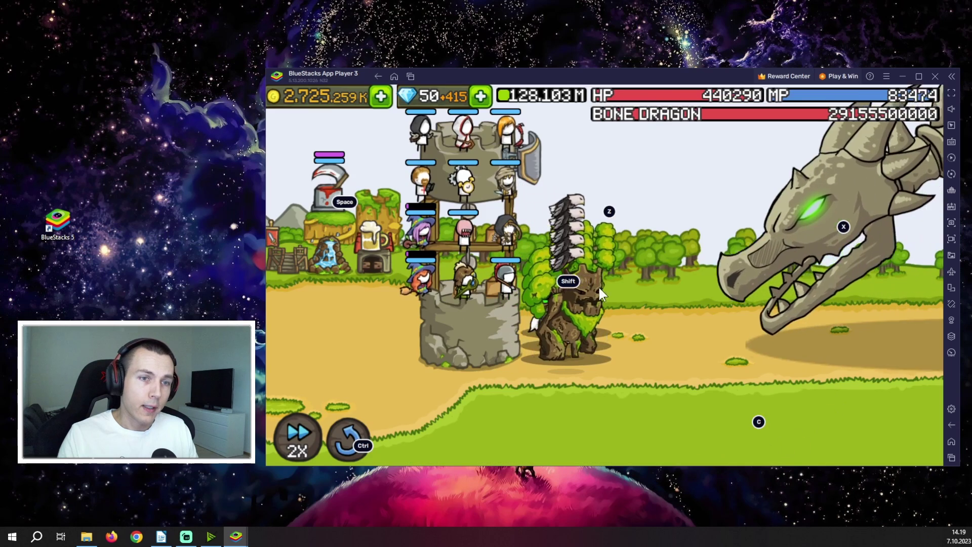
Pause and exit the Bone Dragon battle, then restart it with C.
{"action": "left_click", "coordinate": [347, 440]}
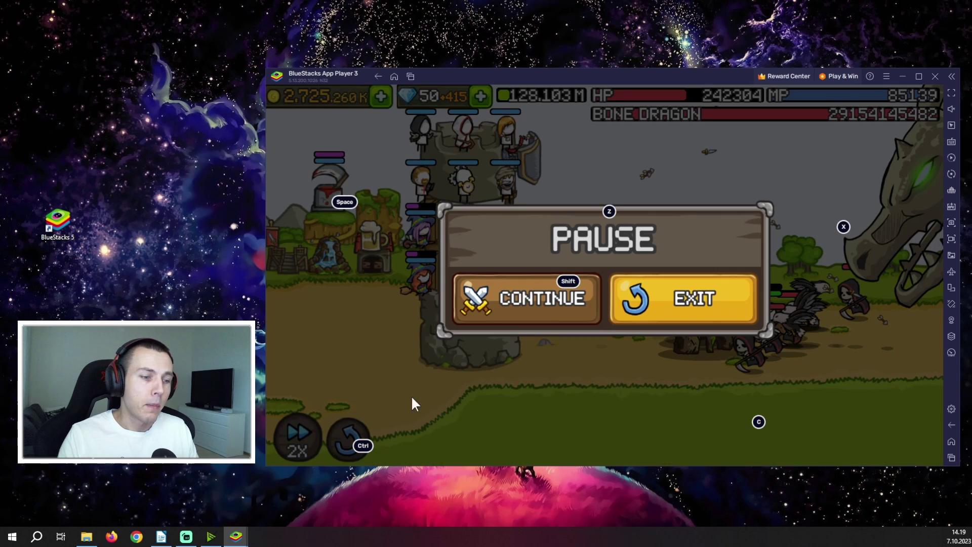
{"action": "left_click", "coordinate": [681, 295]}
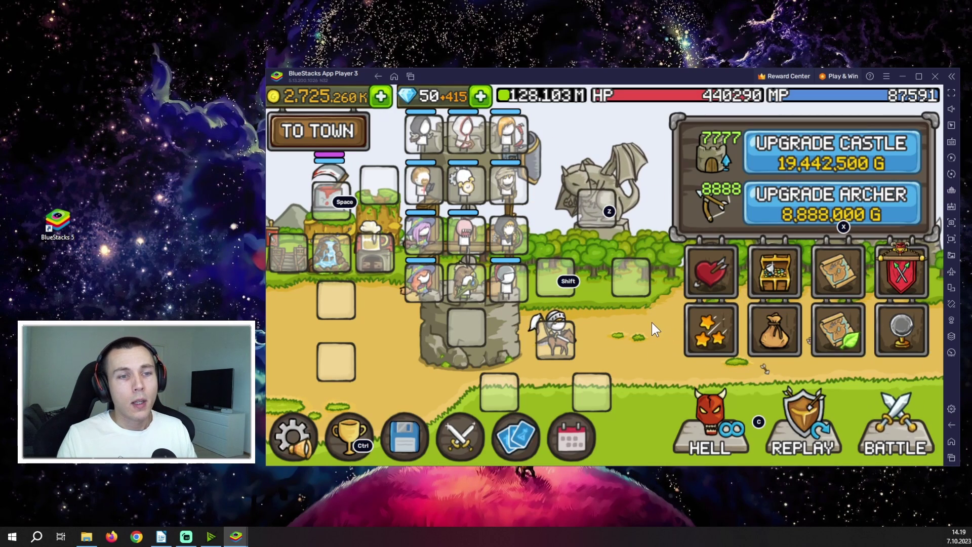
{"action": "key", "text": "c"}
{"action": "key", "text": "c"}
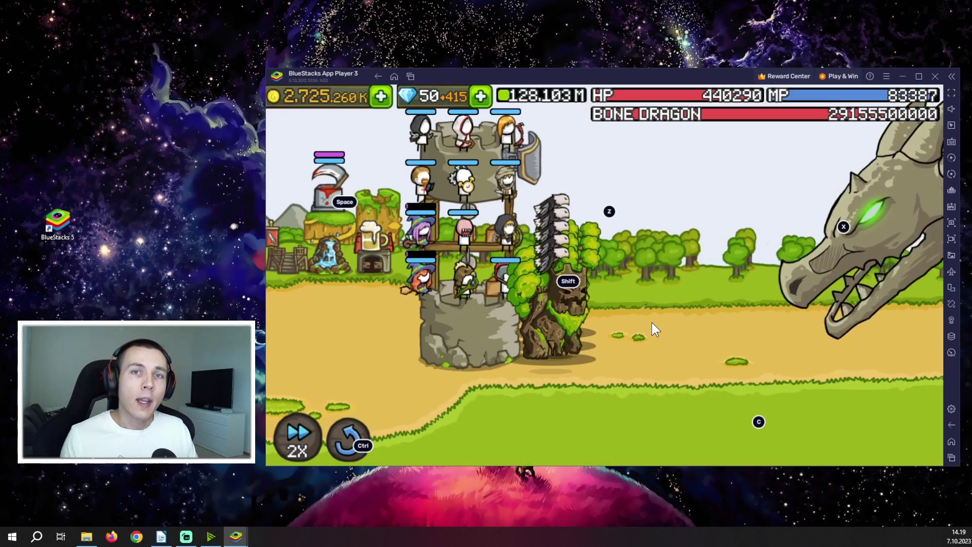